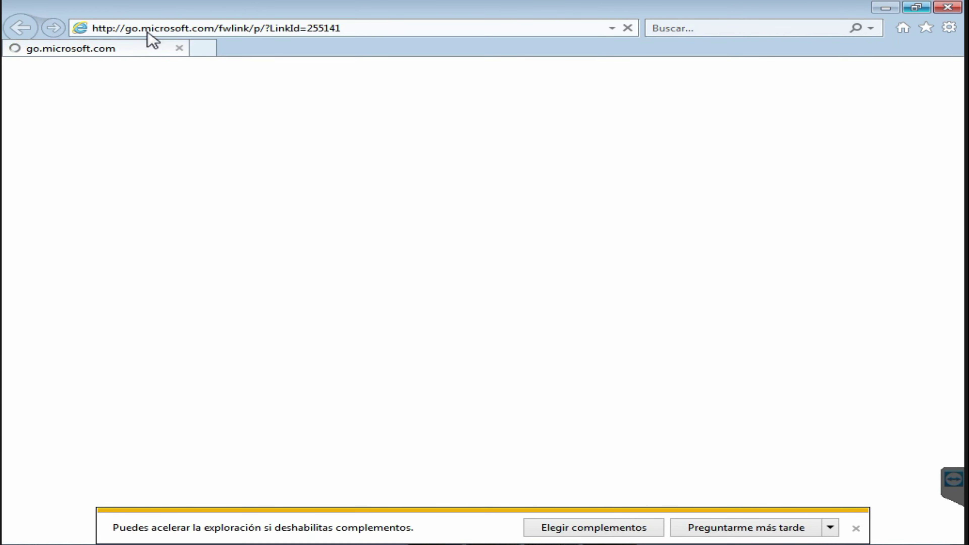
# - Open the router login page at 192.168.1.1 in Internet Explorer
pyautogui.click(147, 32)
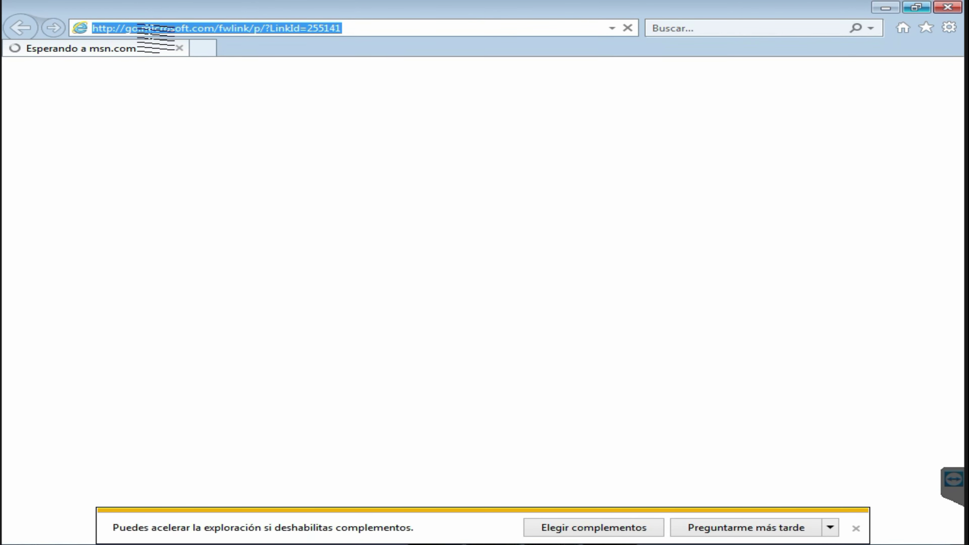
pyautogui.write('192.1')
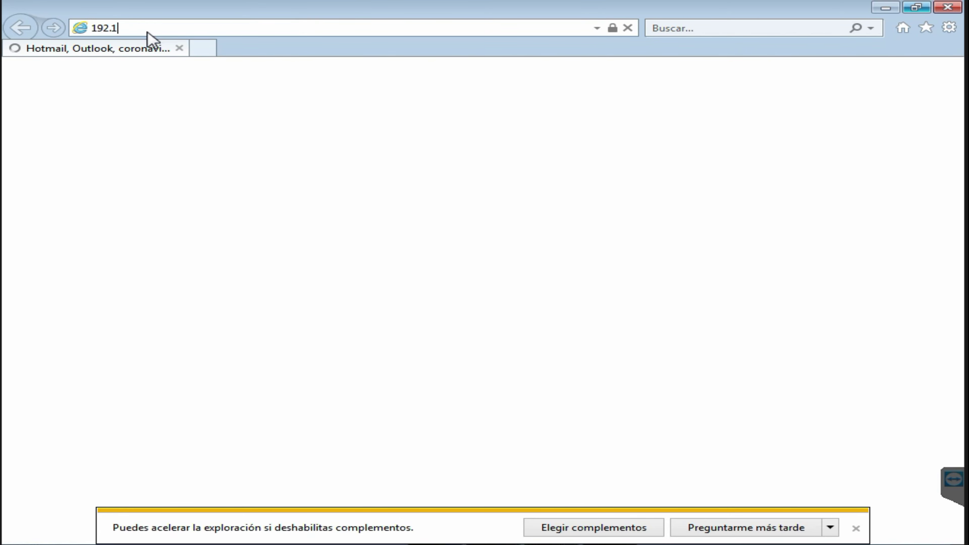
pyautogui.write('68.1.1')
pyautogui.press('Return')
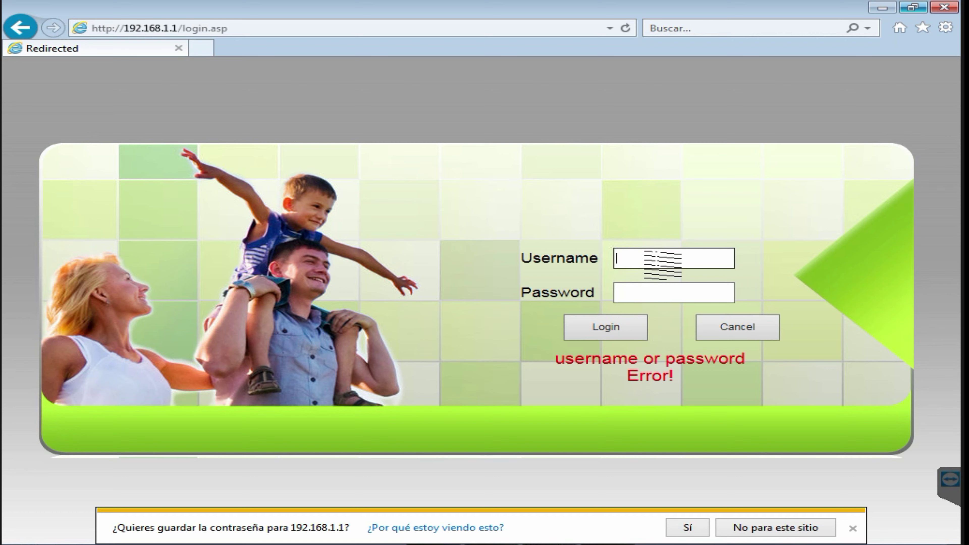
# - Attempt two logins with the cisco username and a guessed password; both are rejected
pyautogui.write('cisco')
pyautogui.click(658, 291)
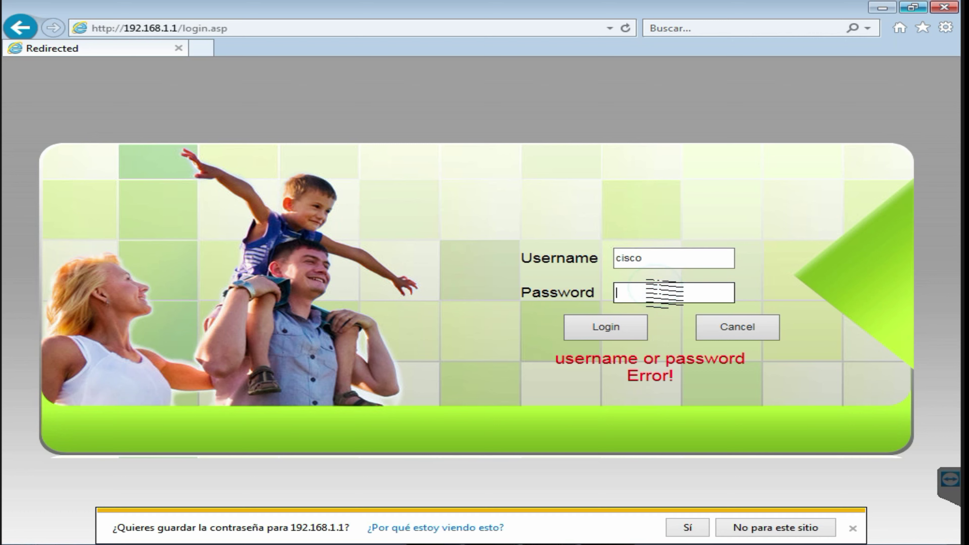
pyautogui.press('Return')
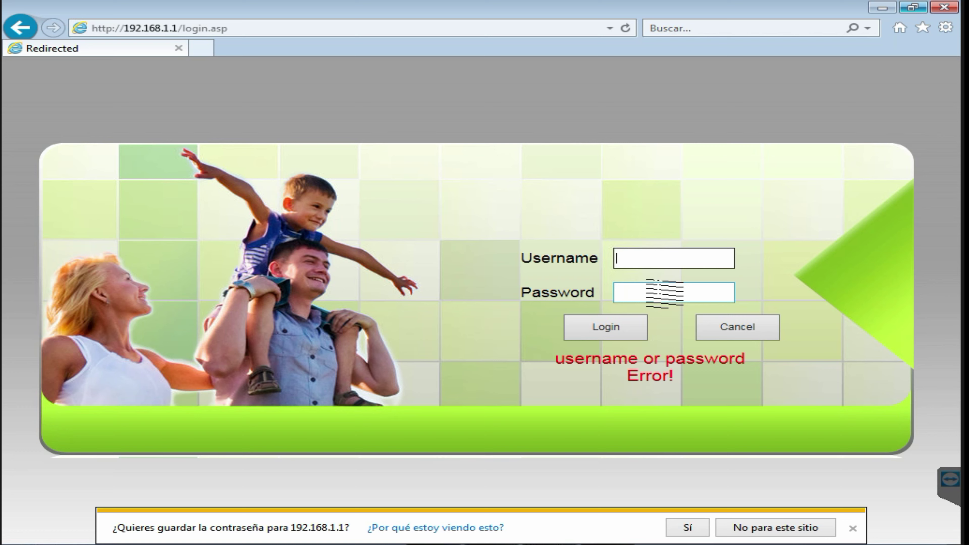
pyautogui.write('cisco')
pyautogui.click(664, 292)
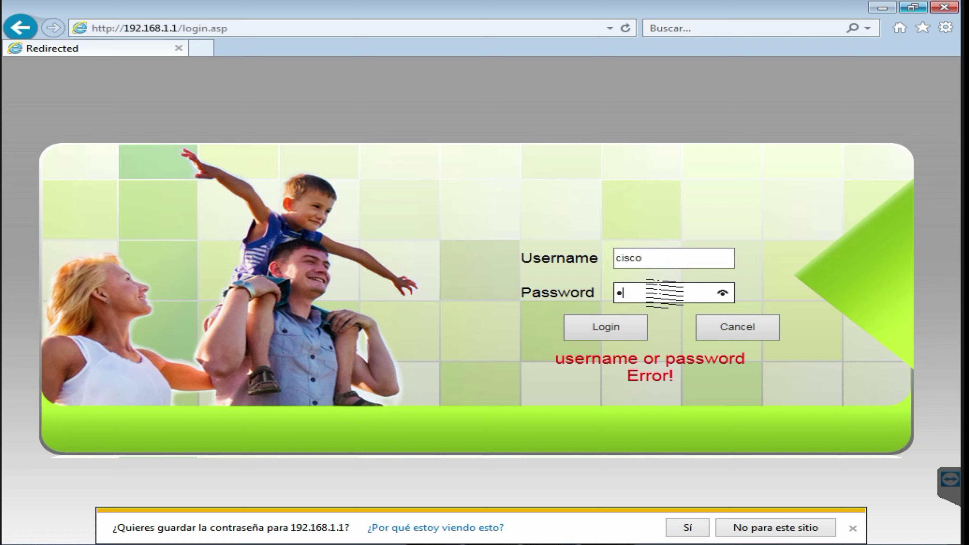
pyautogui.press('Return')
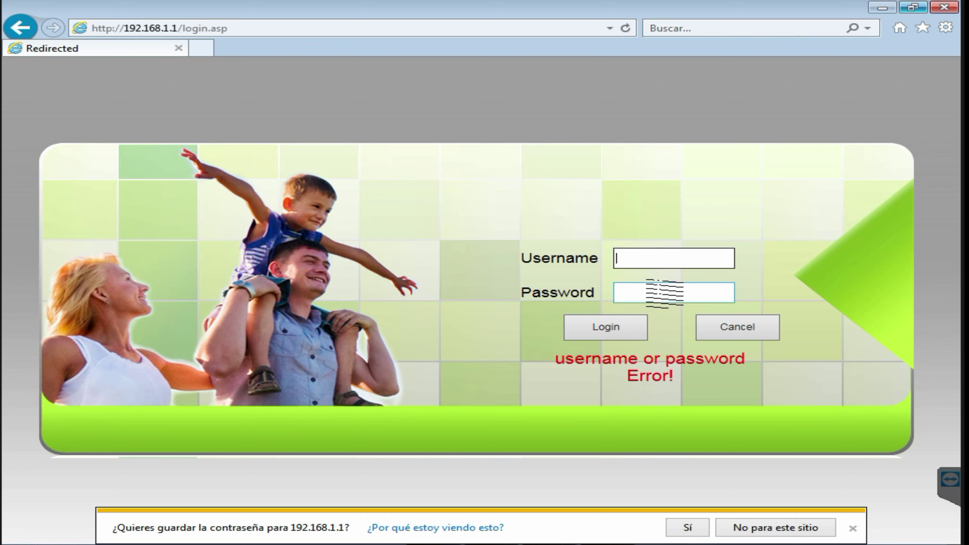
# - Try the admin username with a default password, which is also rejected
pyautogui.write('a')
pyautogui.write('dmin')
pyautogui.press('Tab')
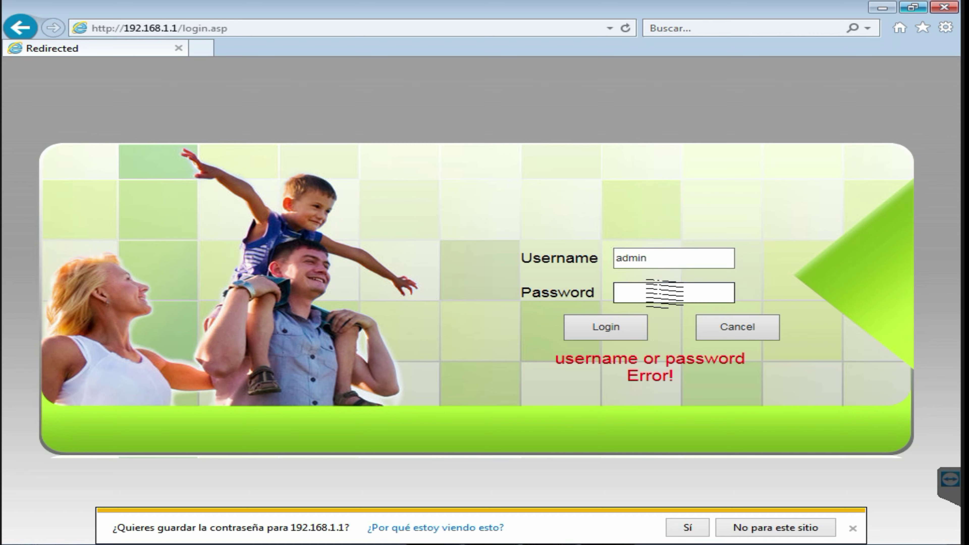
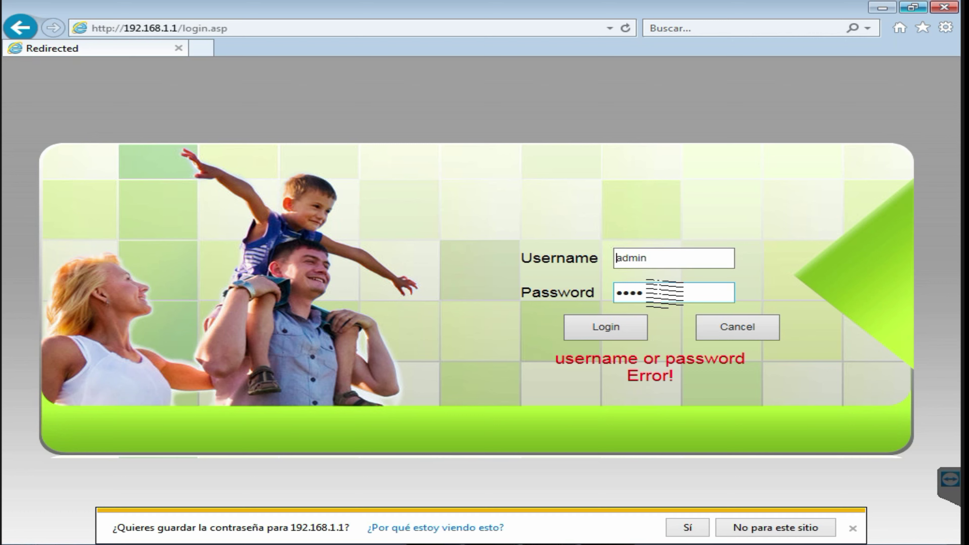
pyautogui.press('Return')
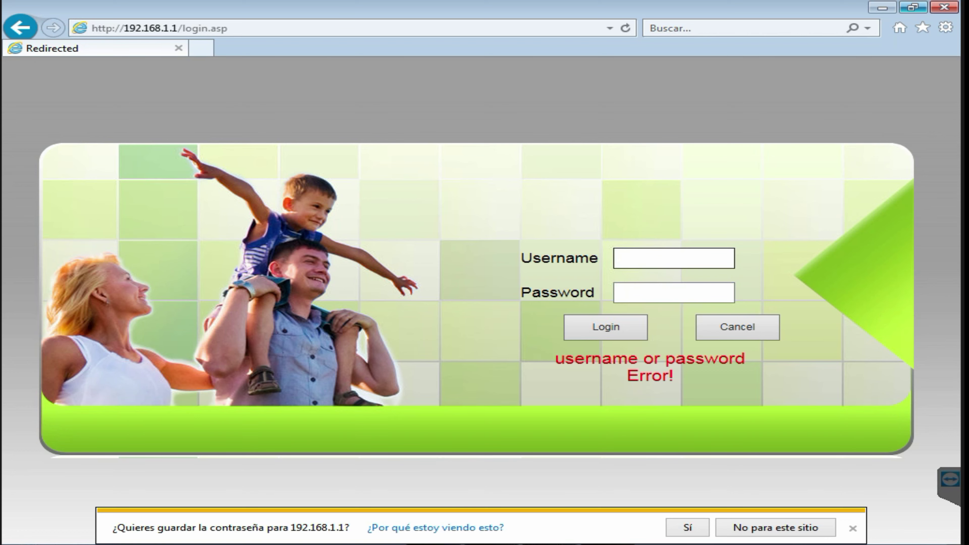
# - Sign in as user with the default password, reaching the Device Information page
pyautogui.click(649, 260)
pyautogui.write('use')
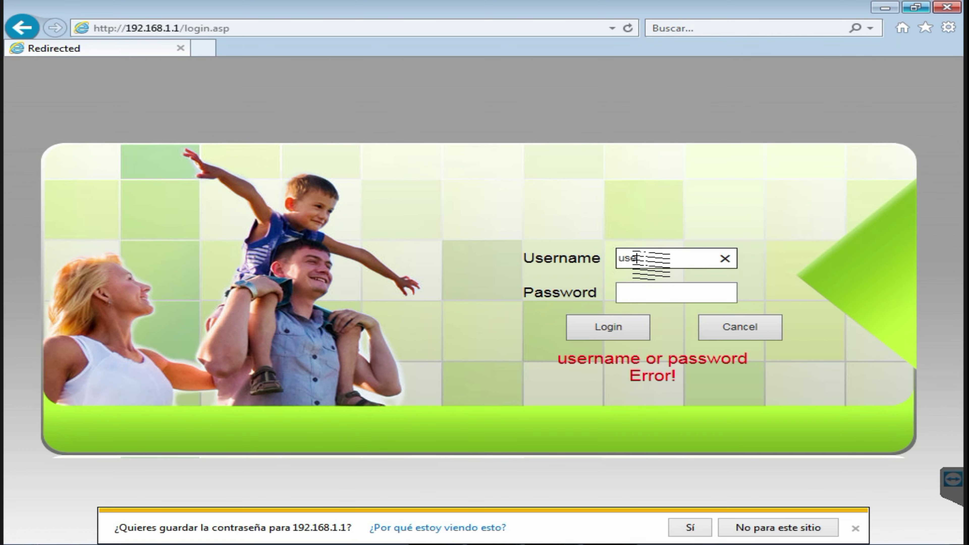
pyautogui.write('r')
pyautogui.press('Tab')
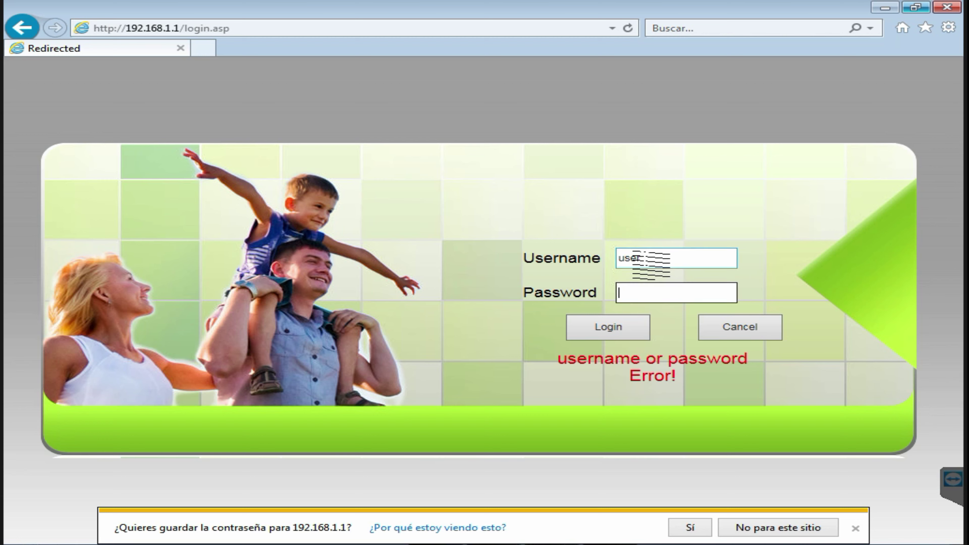
pyautogui.press('Return')
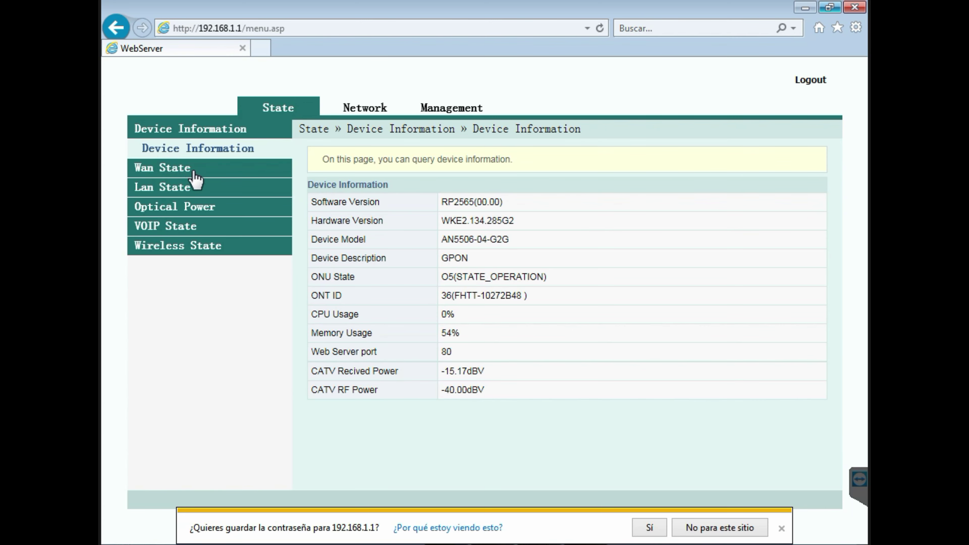
# - Check Wireless and LAN State, dismiss the browser notices, and open Network Wlan Basic settings
pyautogui.click(203, 248)
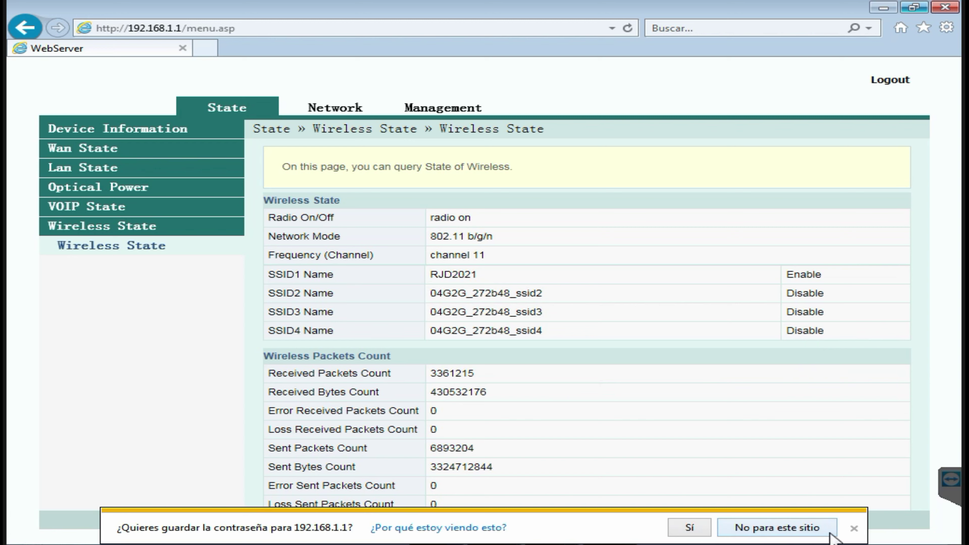
pyautogui.click(852, 528)
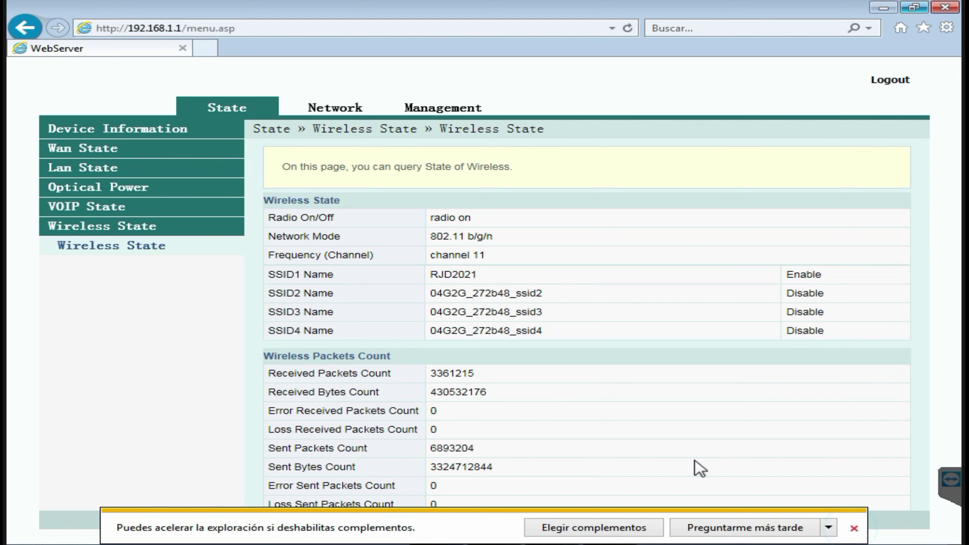
pyautogui.click(854, 529)
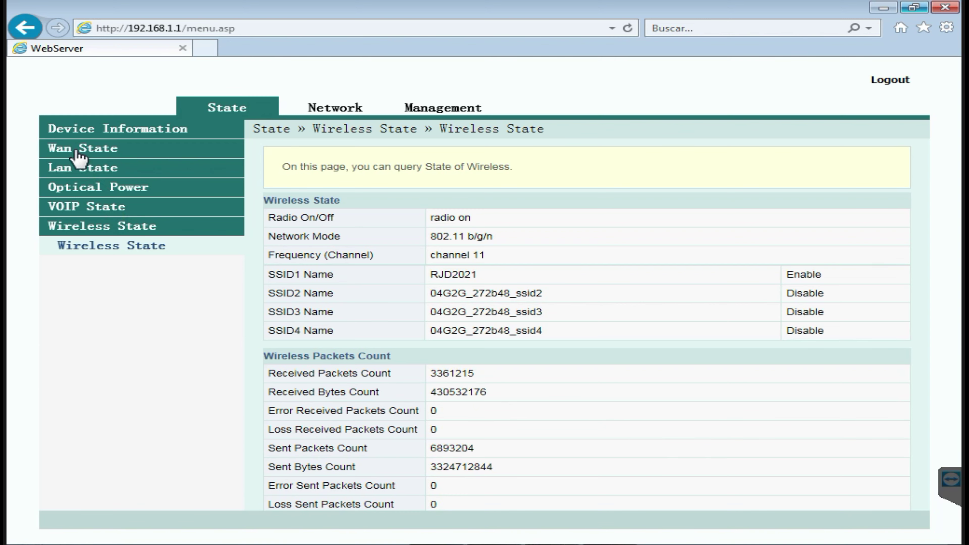
pyautogui.click(76, 171)
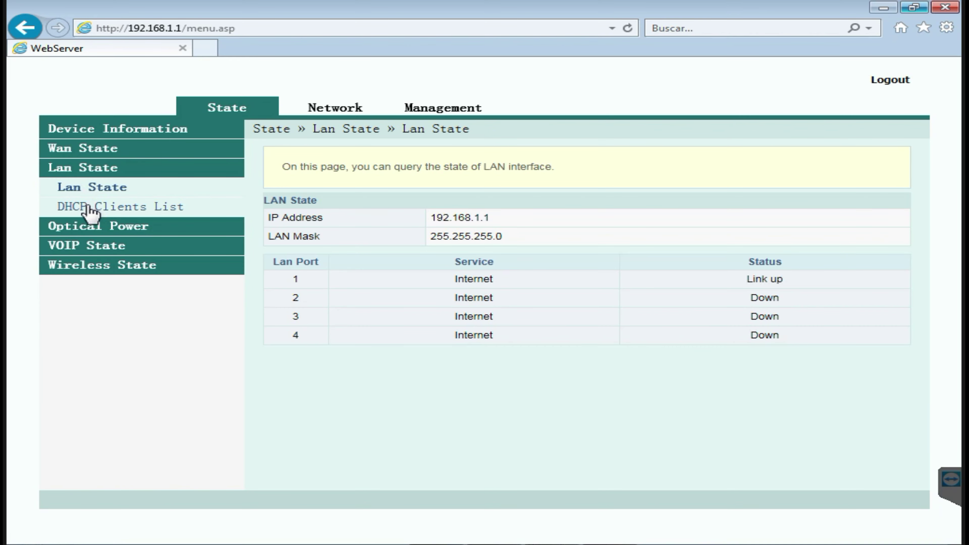
pyautogui.click(328, 110)
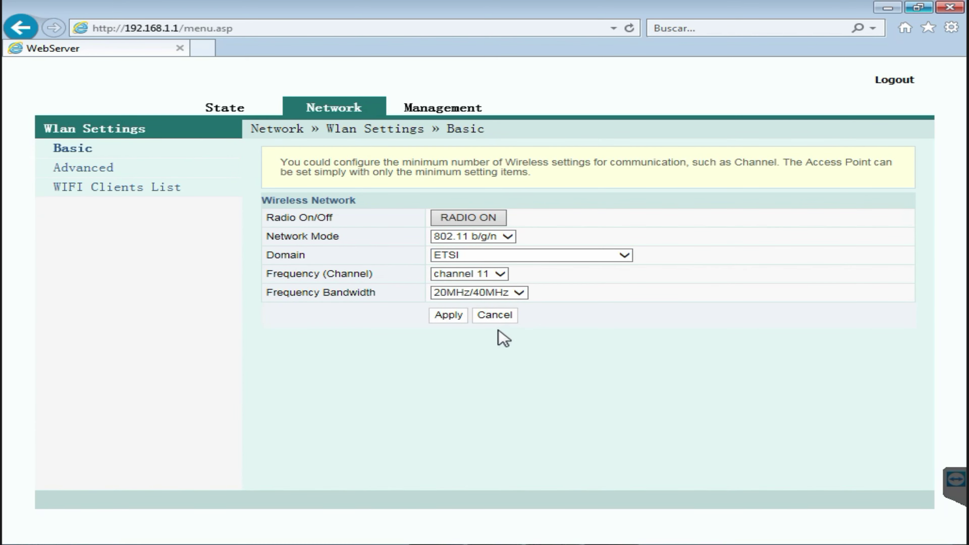
# - Review the Bandwidth and Domain lists, keeping 20MHz/40MHz and ETSI, then open Advanced Wlan settings
pyautogui.click(518, 293)
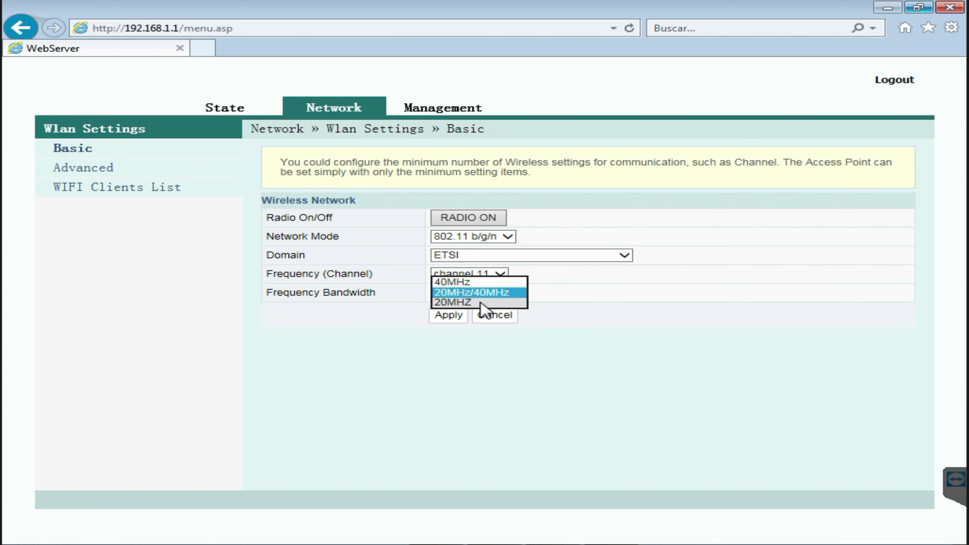
pyautogui.click(221, 365)
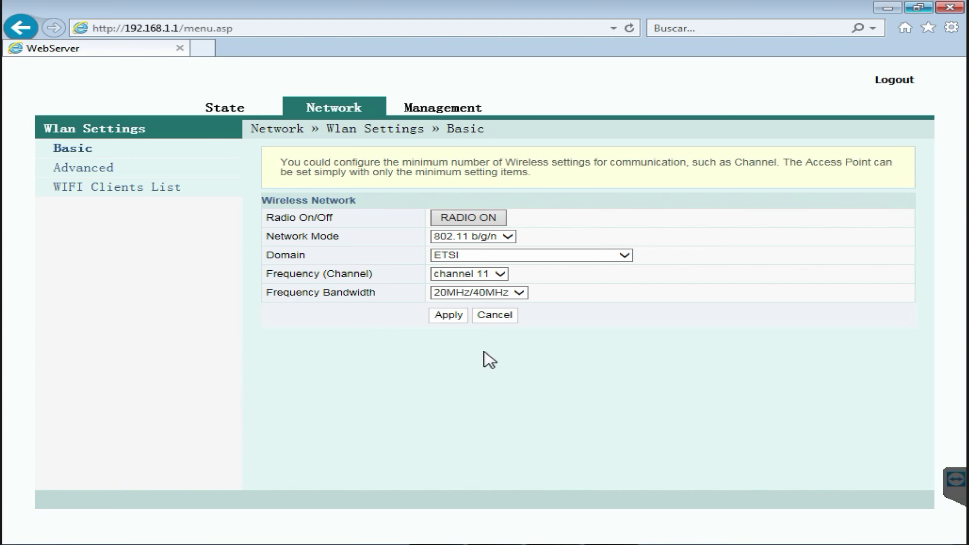
pyautogui.click(623, 255)
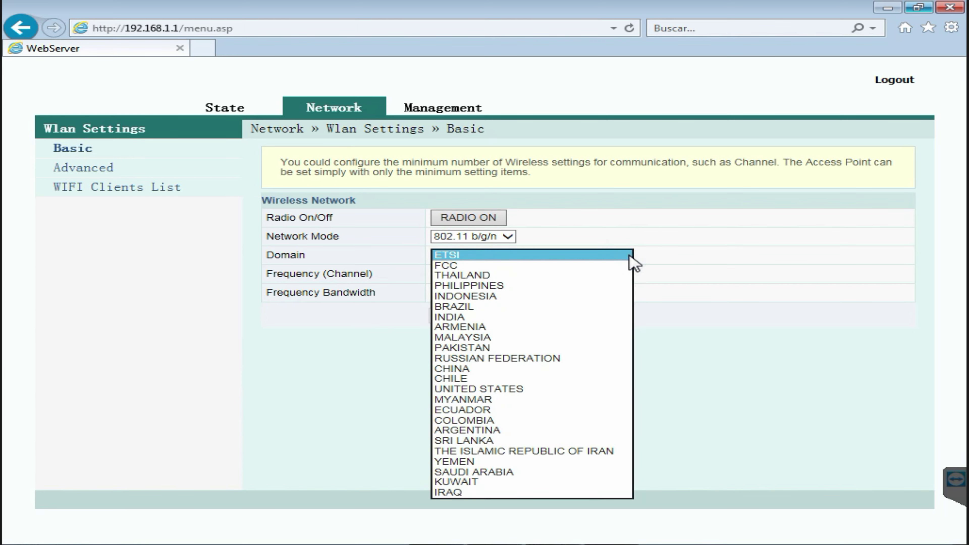
pyautogui.click(626, 254)
pyautogui.click(65, 168)
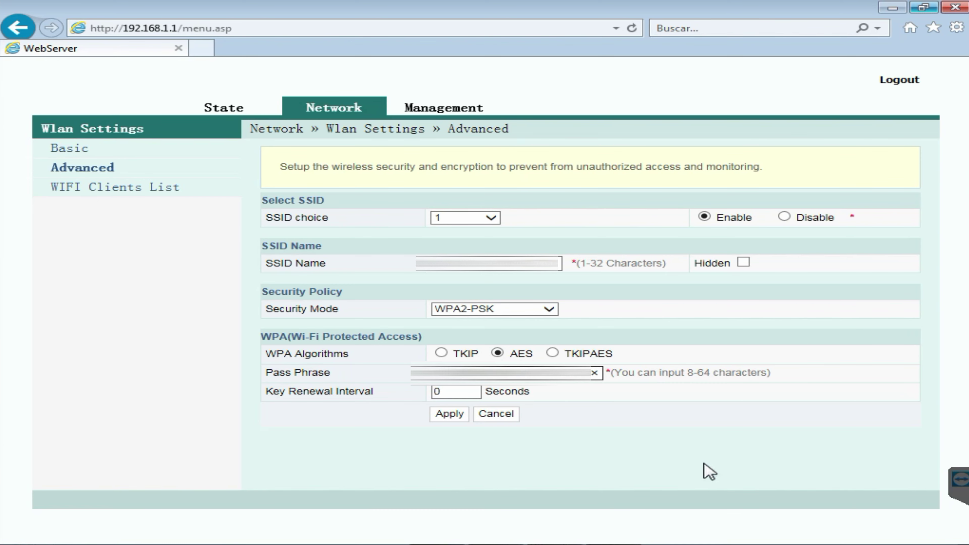
# - Apply SSID 1's new name with WPA2-PSK security, AES encryption and the new pass phrase
pyautogui.click(449, 412)
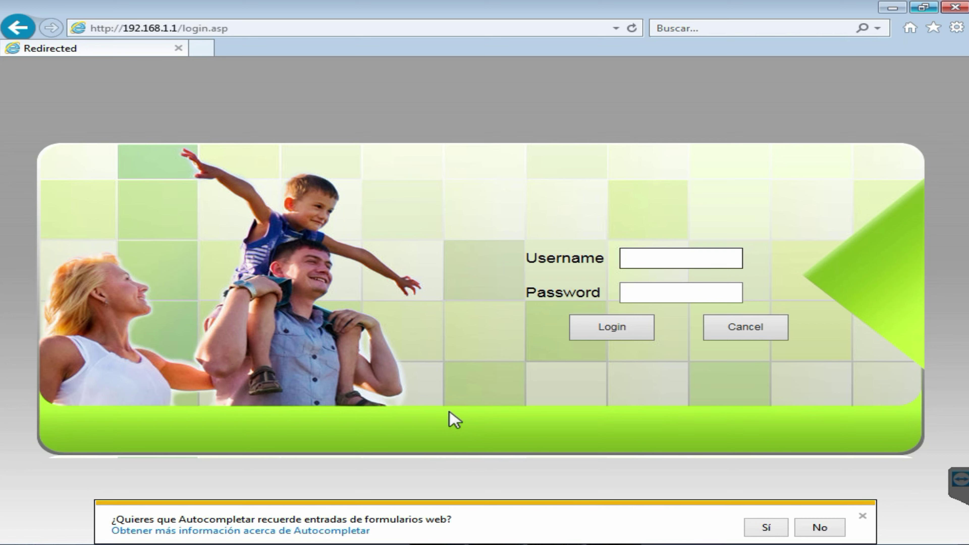
# - Enter the username user and the account password on the reloaded login page, fixing a typo
pyautogui.click(660, 260)
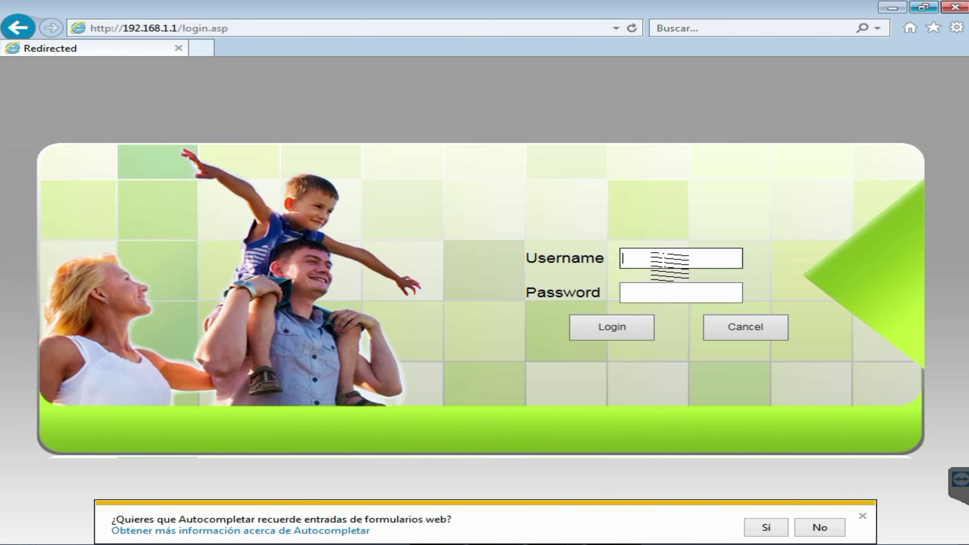
pyautogui.write('u')
pyautogui.write('ser')
pyautogui.press('Tab')
pyautogui.write('•')
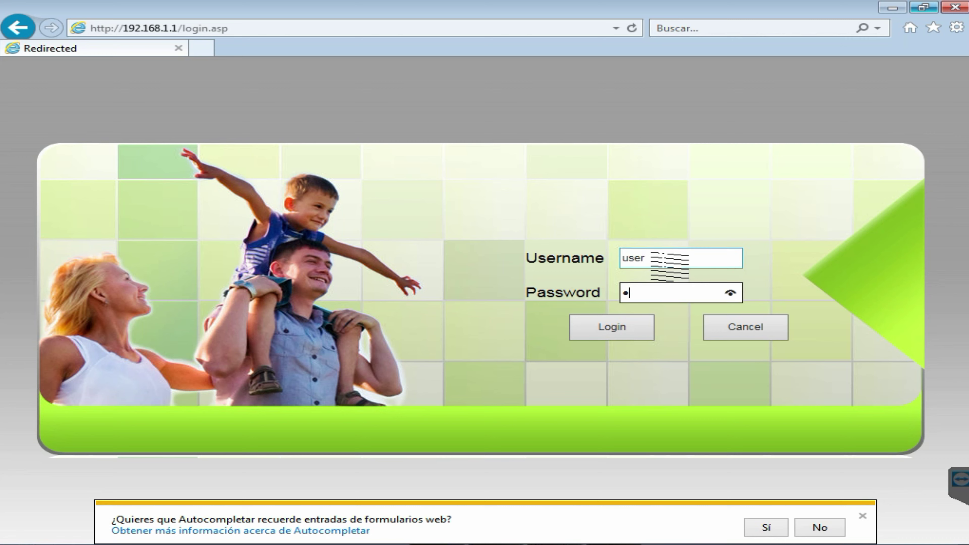
pyautogui.write('•••')
pyautogui.write('•')
pyautogui.press('BackSpace')
pyautogui.press('BackSpace')
pyautogui.press('BackSpace')
pyautogui.press('BackSpace')
pyautogui.press('BackSpace')
pyautogui.press('BackSpace')
pyautogui.write('••••')
pyautogui.write('•••')
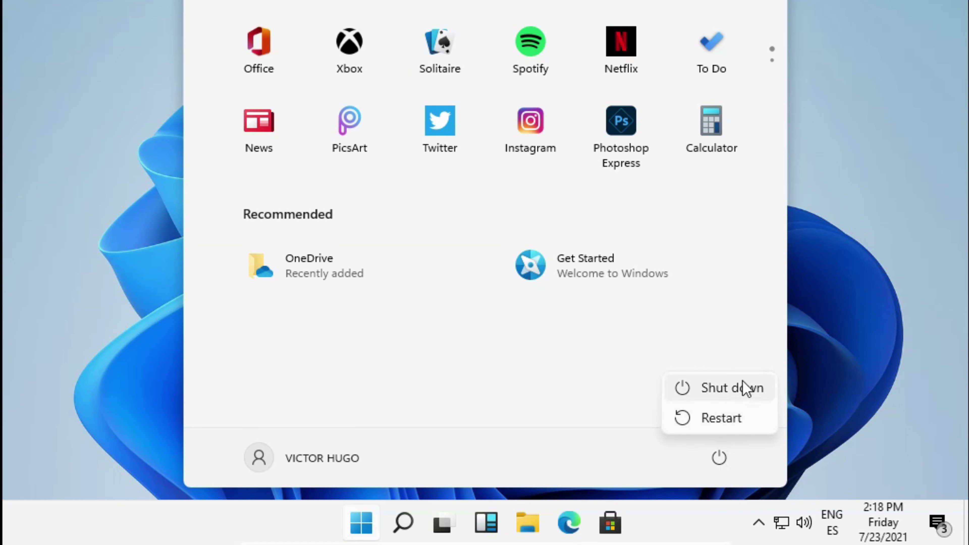
# - Shut down the Windows 11 computer
pyautogui.click(746, 389)
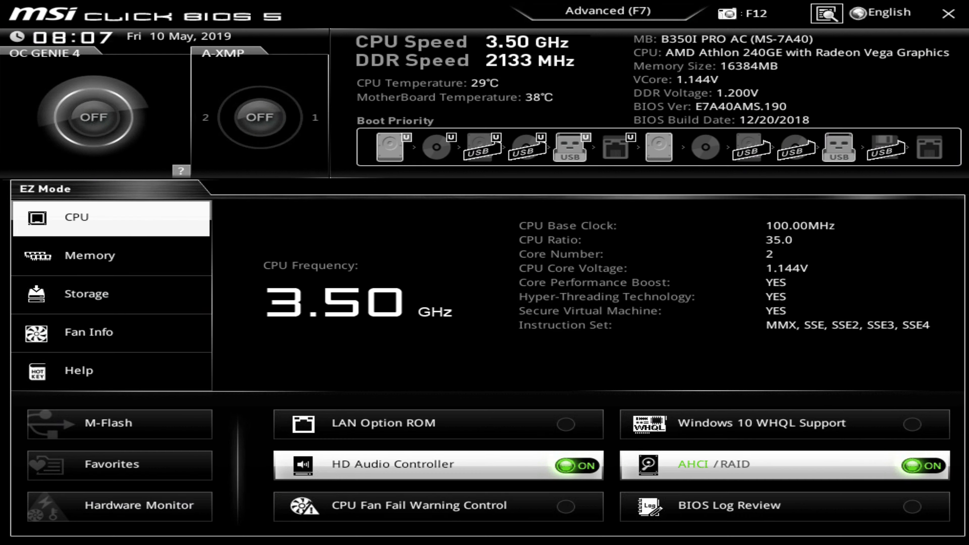